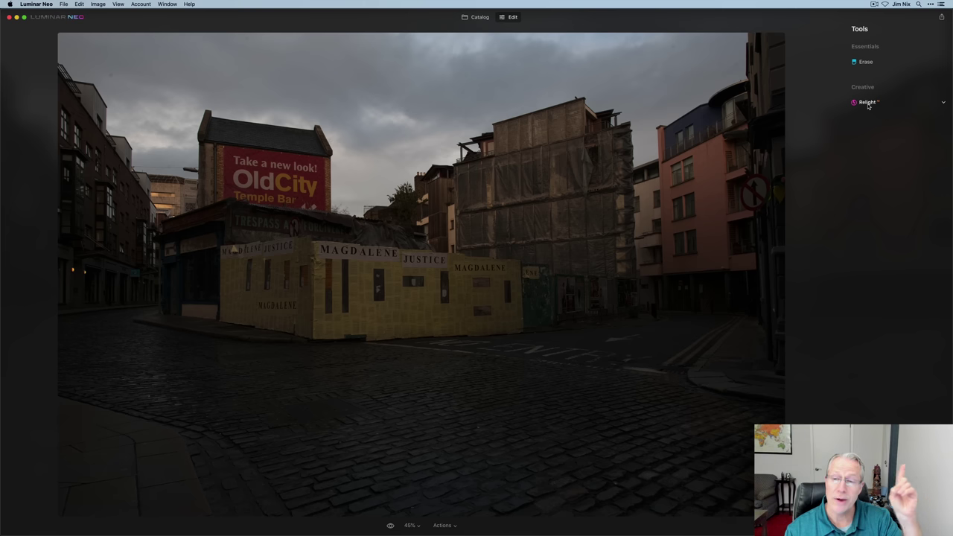
Step: Raise Relight's Brightness Near to 100 to brighten the street's foreground cobblestones
left_click(868, 104)
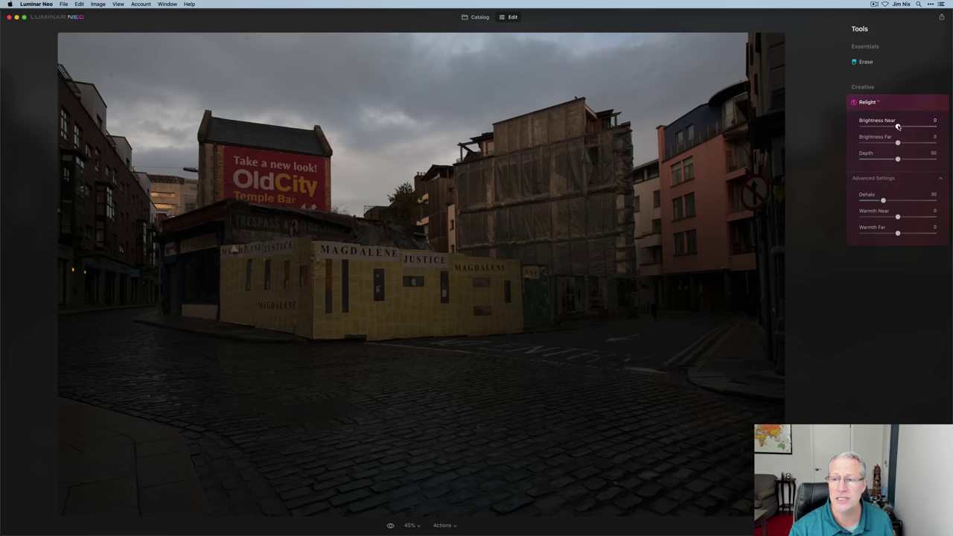
left_click_drag(897, 127, 942, 130)
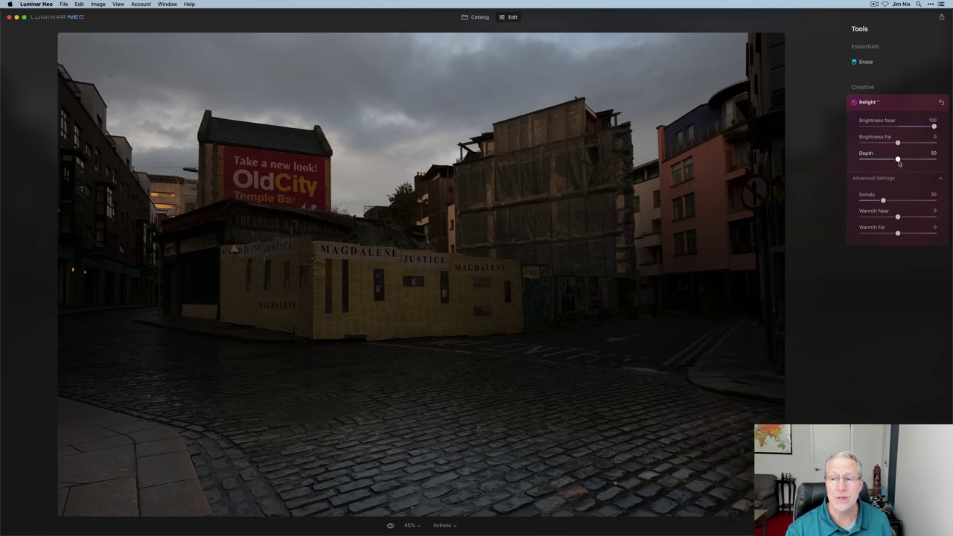
Step: Set Relight Depth to 100 to carry the brightening further down the cobbled street
left_click_drag(898, 160, 940, 161)
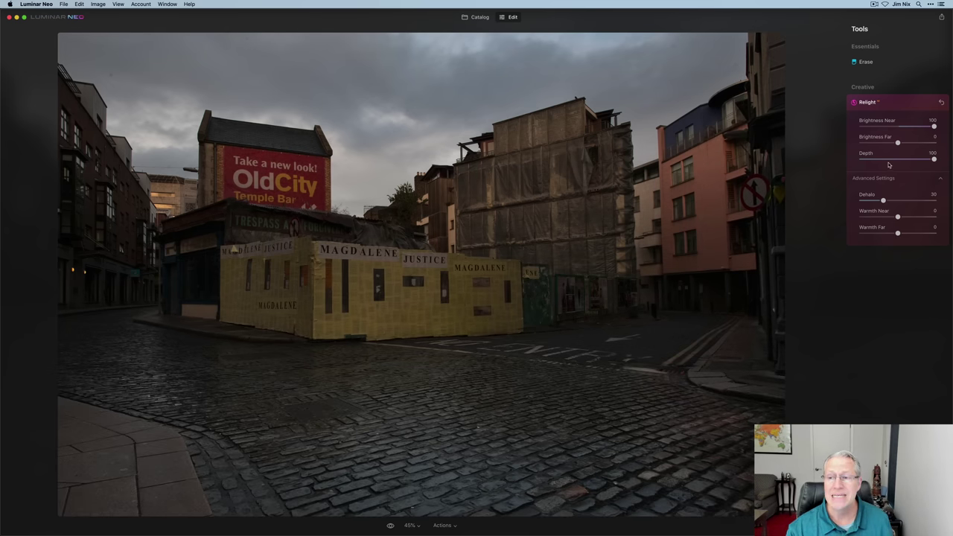
Step: Lift Relight Brightness Far to 19 to gently brighten the distant buildings
mouse_move(898, 143)
left_mouse_down()
mouse_move(907, 143)
mouse_move(886, 143)
mouse_move(905, 142)
left_mouse_up()
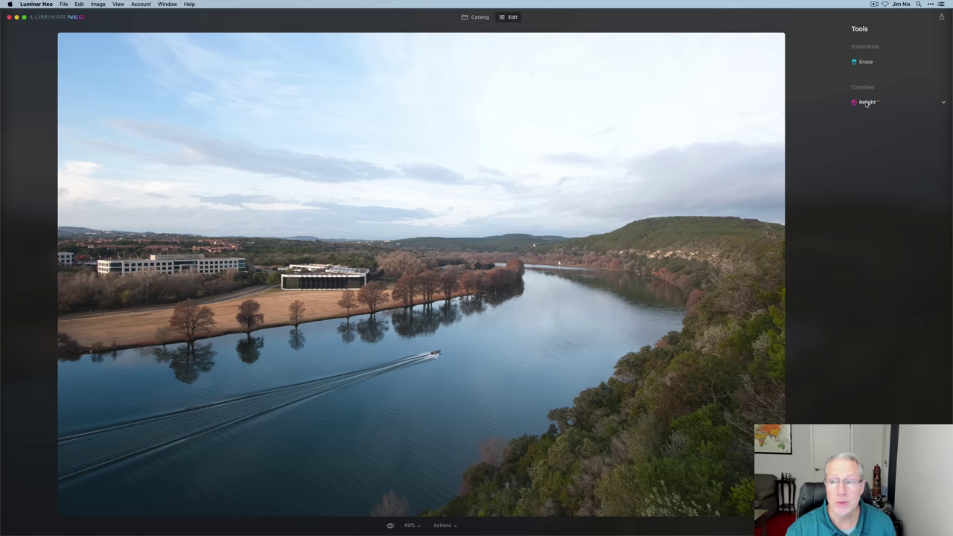
Step: On the river photo, set Relight Brightness Near to -72 and Depth to 100
left_click(866, 103)
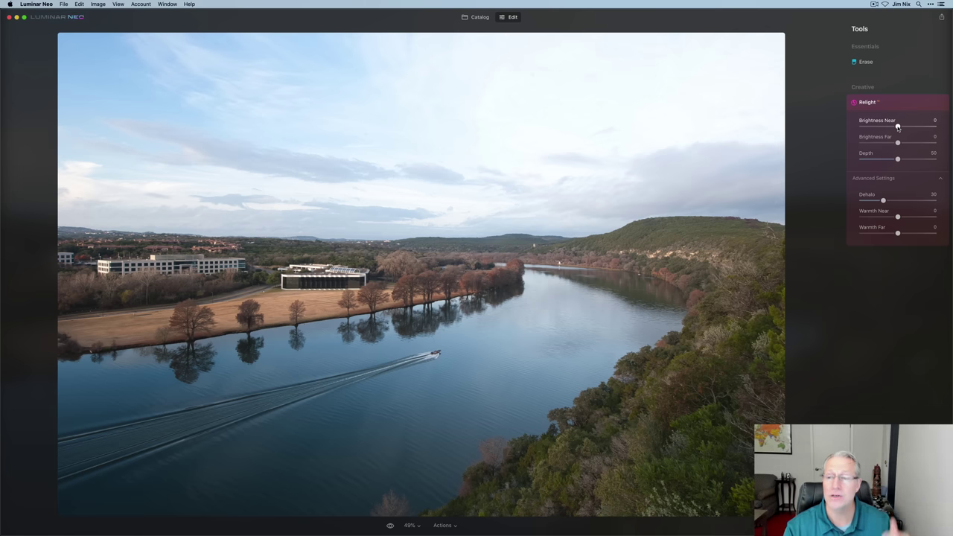
left_click_drag(897, 127, 943, 156)
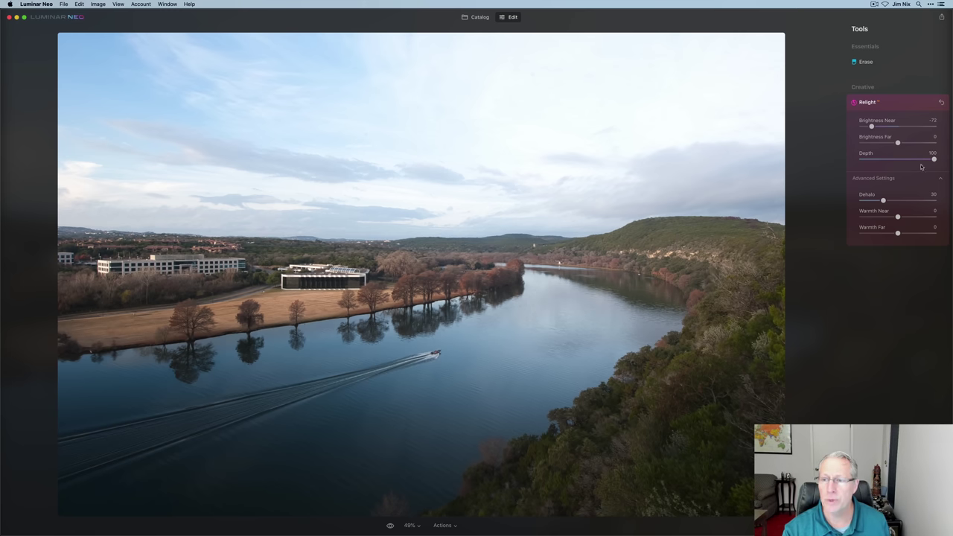
Step: Lower the river photo's Brightness Far to -44, then compare it before and after
left_click_drag(897, 143, 883, 143)
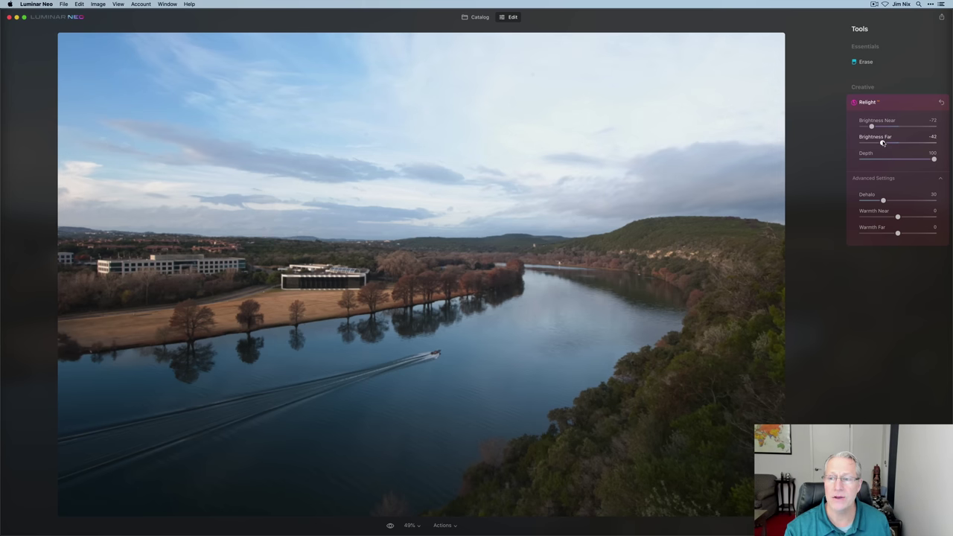
mouse_move(883, 143)
left_mouse_down()
mouse_move(875, 127)
mouse_move(882, 144)
left_mouse_up()
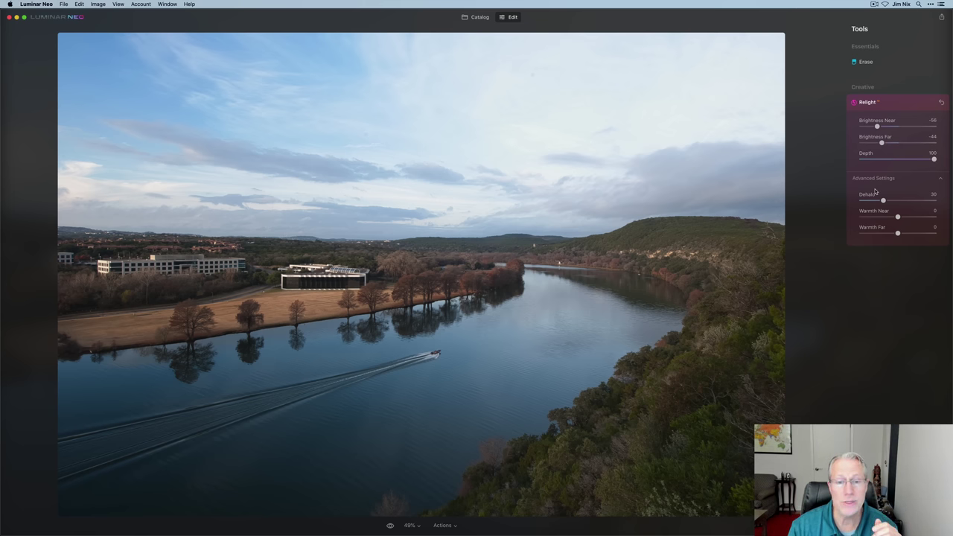
key("backslash")
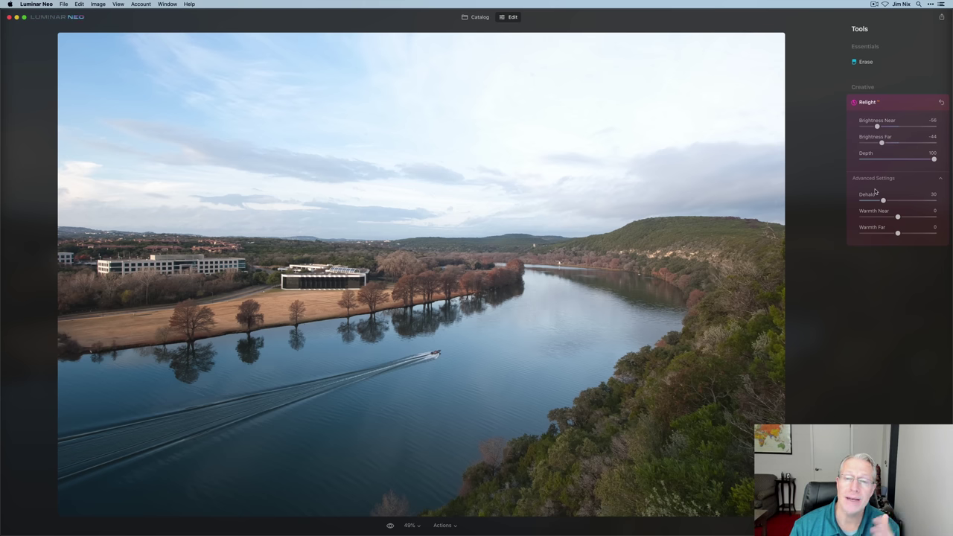
key("backslash")
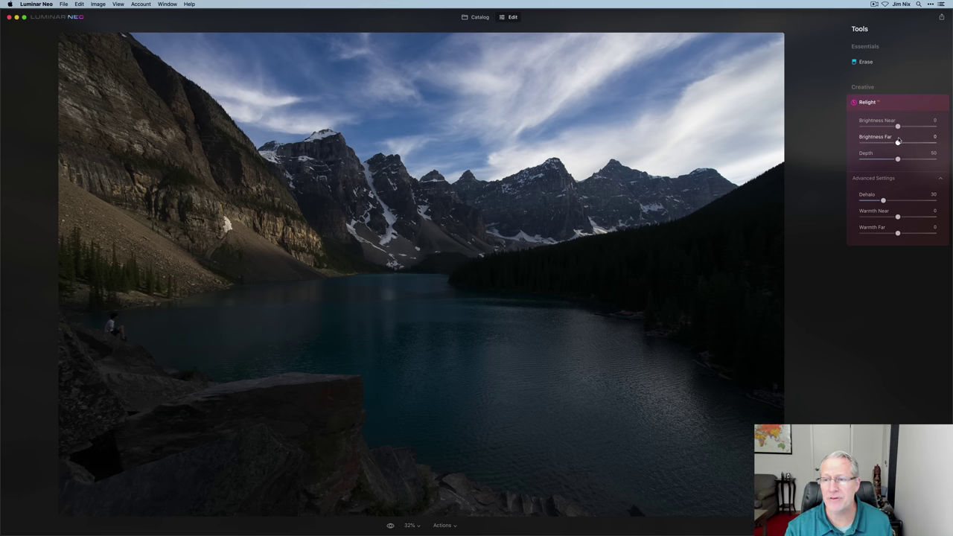
Step: Relight the mountain lake with Near 100, Depth 100 and Far 57, then compare before/after
left_click_drag(897, 126, 942, 127)
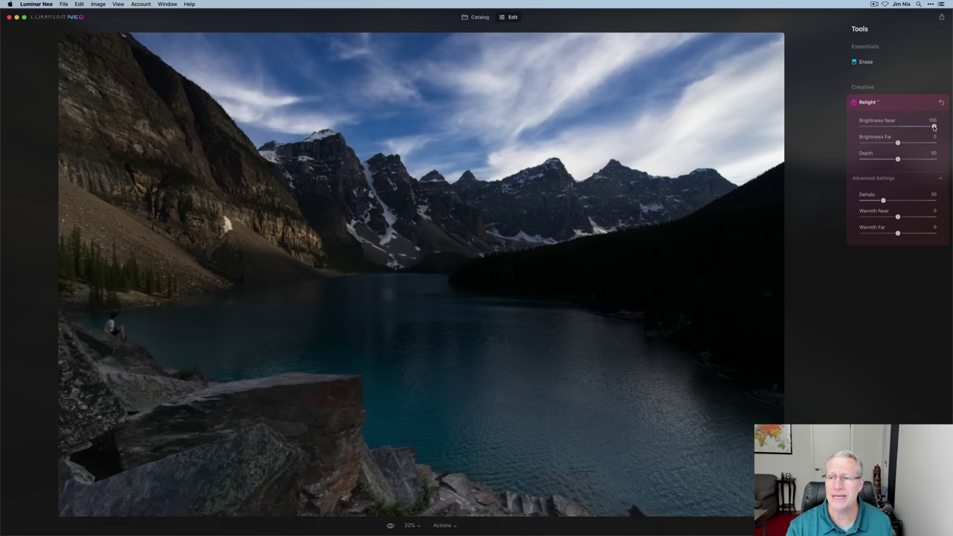
left_click_drag(898, 160, 934, 159)
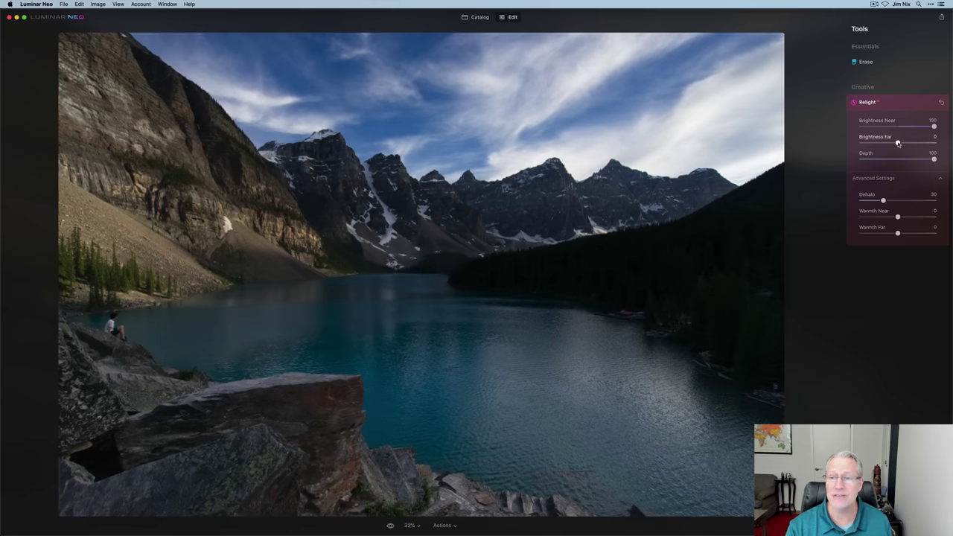
left_click_drag(897, 143, 919, 142)
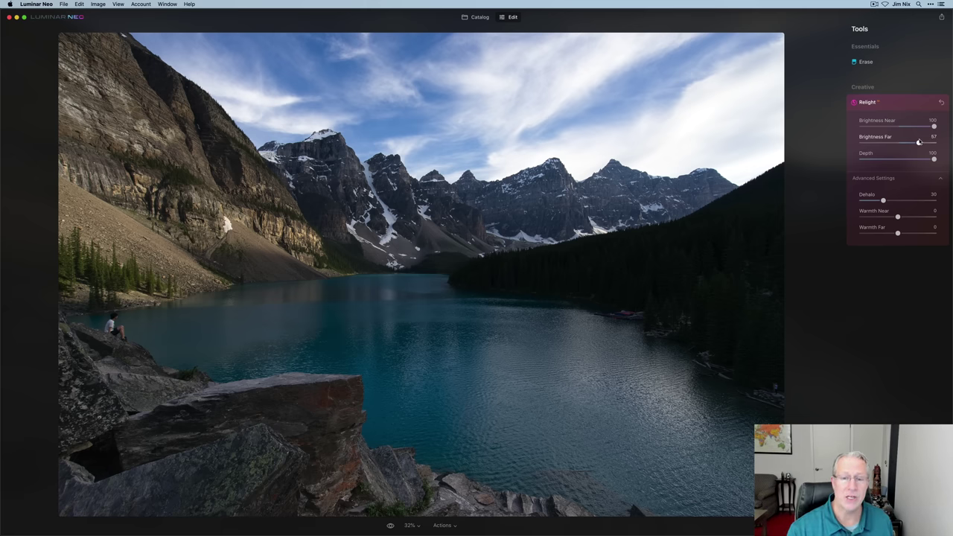
key("backslash")
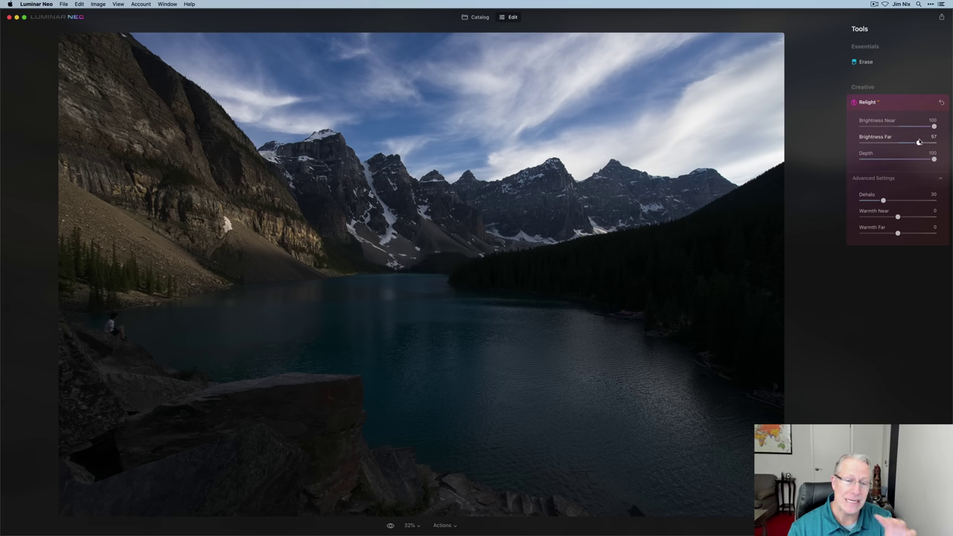
key("backslash")
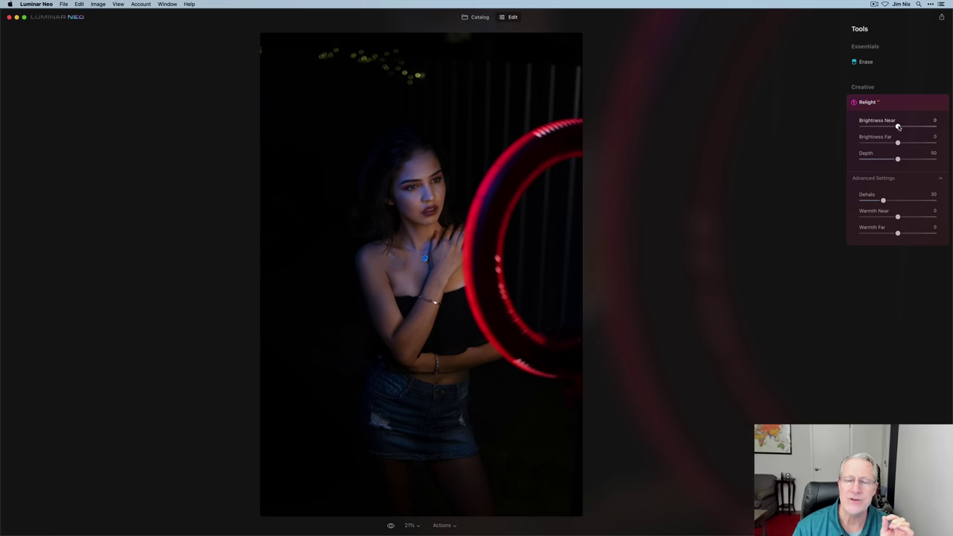
Step: Raise Brightness Near to 69 on the red-ring portrait to light the woman's face and body
left_click_drag(897, 127, 925, 124)
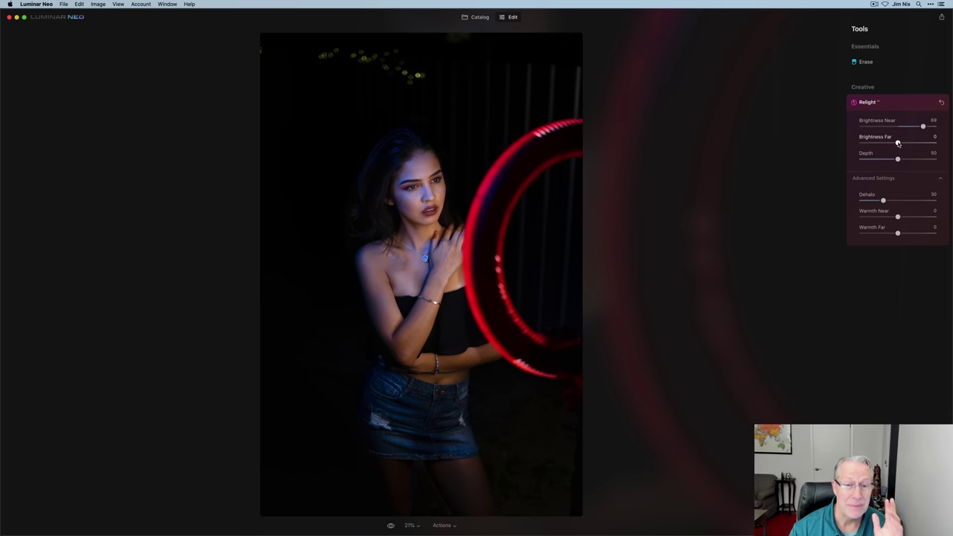
Step: Set the portrait's Brightness Far to -15 and Relight Depth to 82
mouse_move(897, 143)
left_mouse_down()
mouse_move(944, 134)
mouse_move(876, 140)
mouse_move(892, 141)
left_mouse_up()
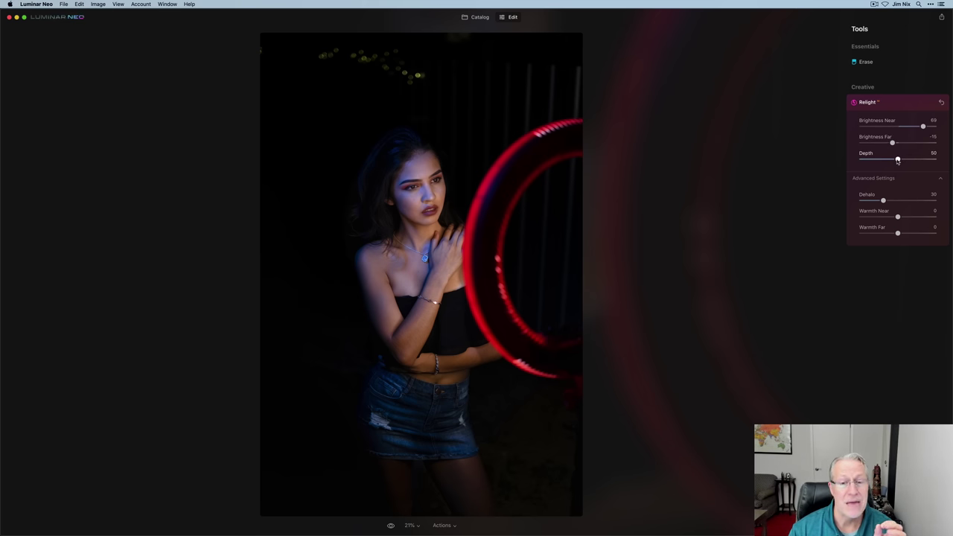
left_click_drag(897, 159, 923, 156)
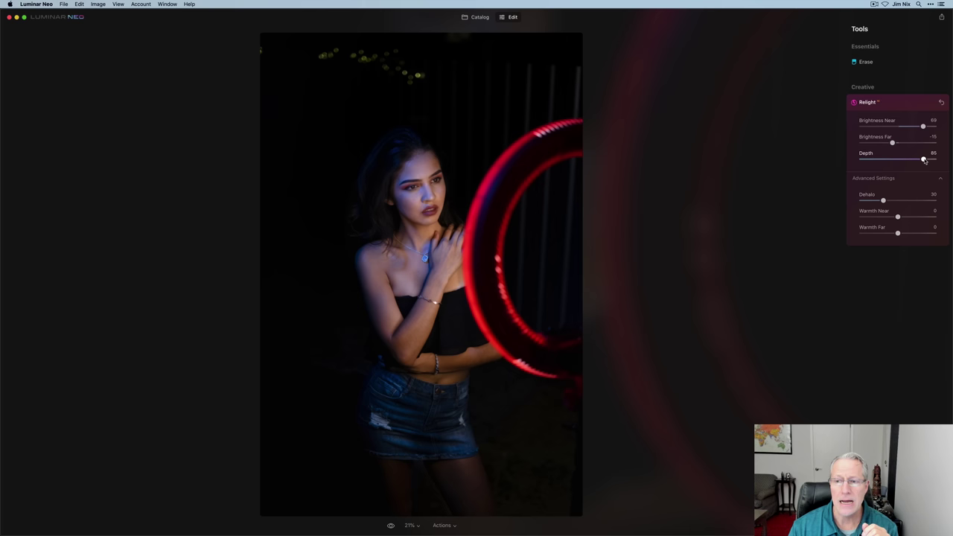
mouse_move(923, 159)
left_mouse_down()
mouse_move(822, 165)
mouse_move(922, 161)
left_mouse_up()
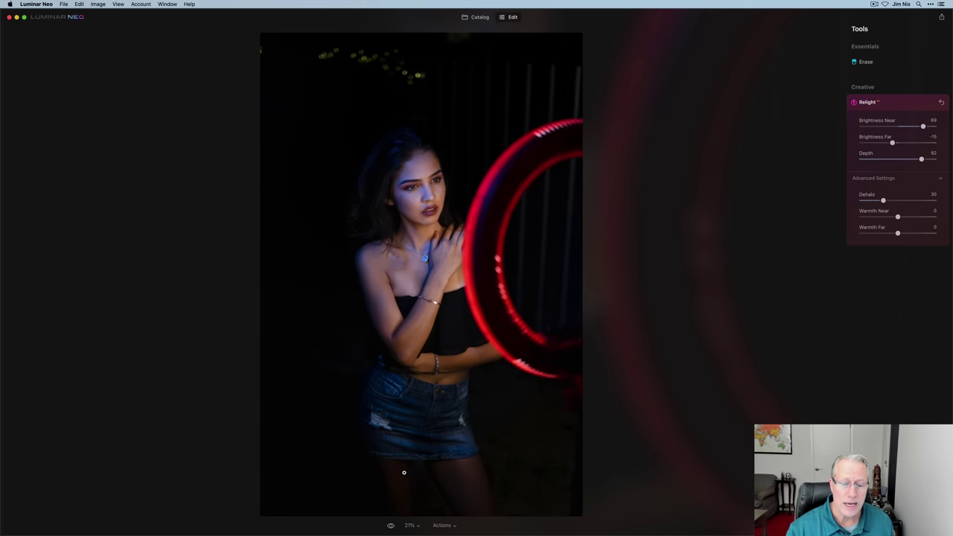
left_click(409, 524)
left_click(414, 479)
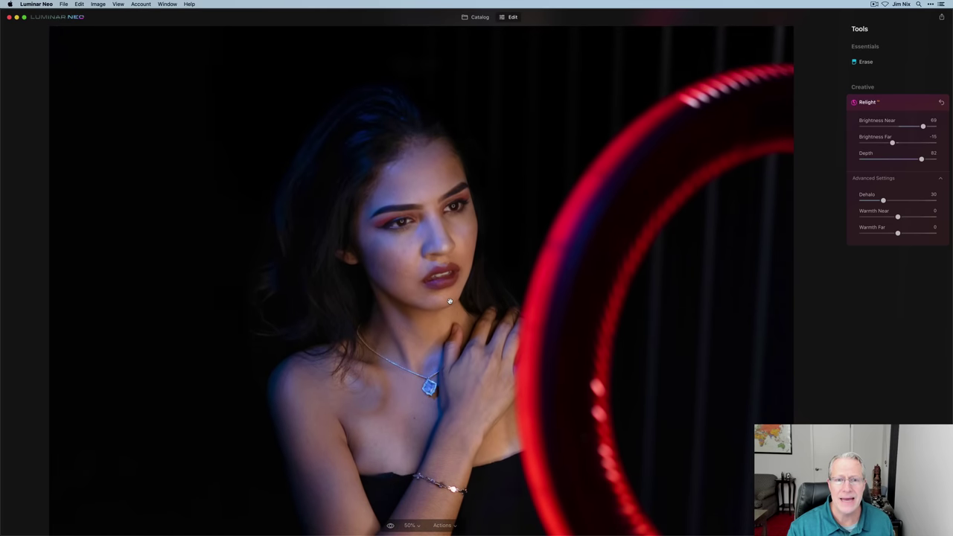
left_click(420, 528)
left_click(415, 473)
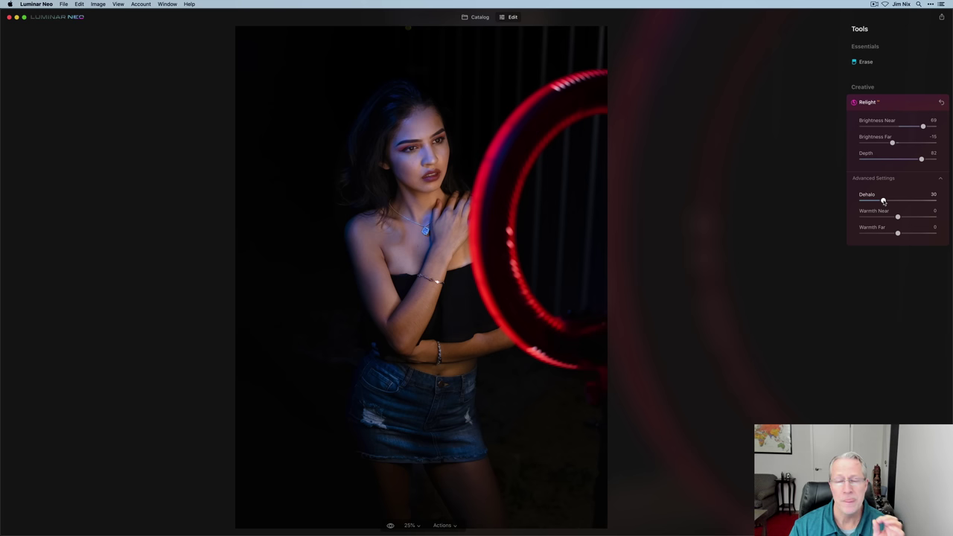
left_click_drag(882, 201, 933, 200)
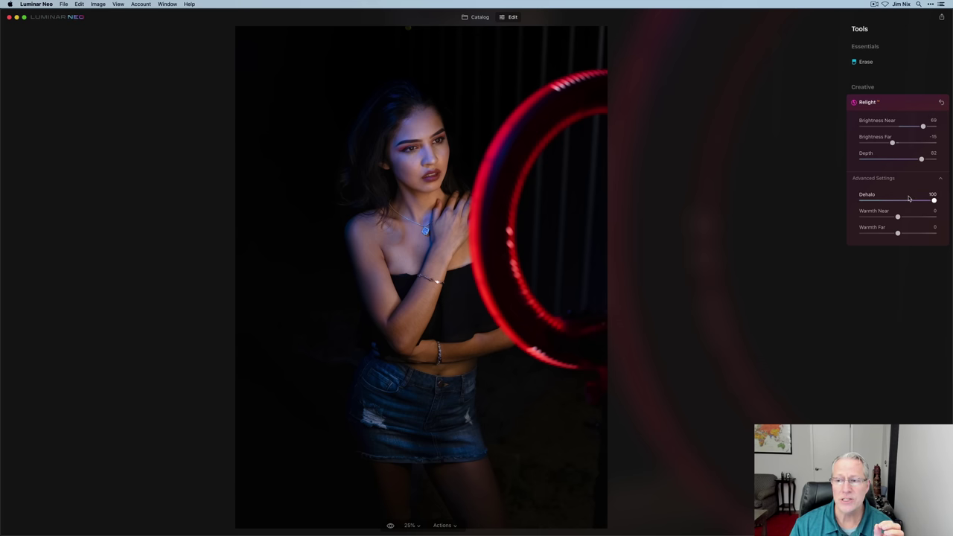
double_click(934, 201)
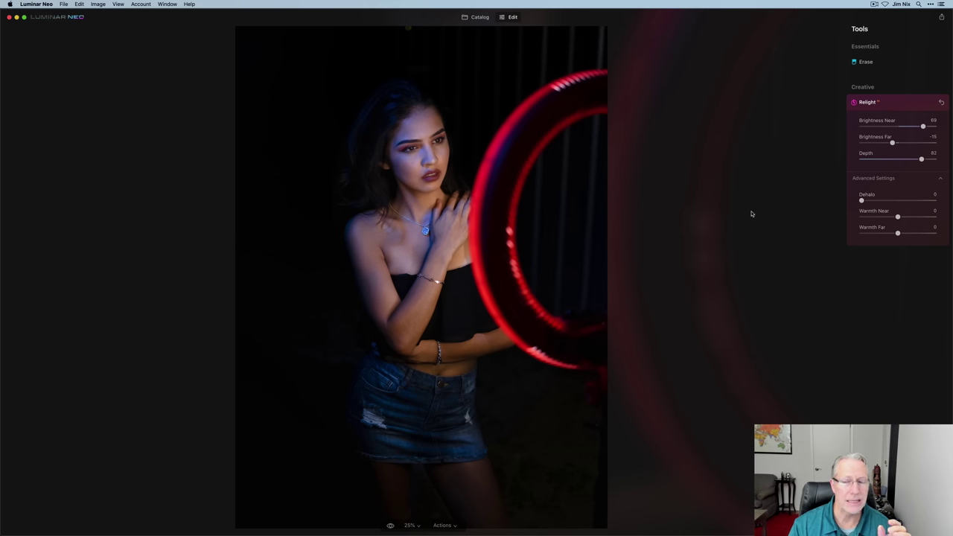
left_click_drag(861, 201, 927, 201)
double_click(927, 200)
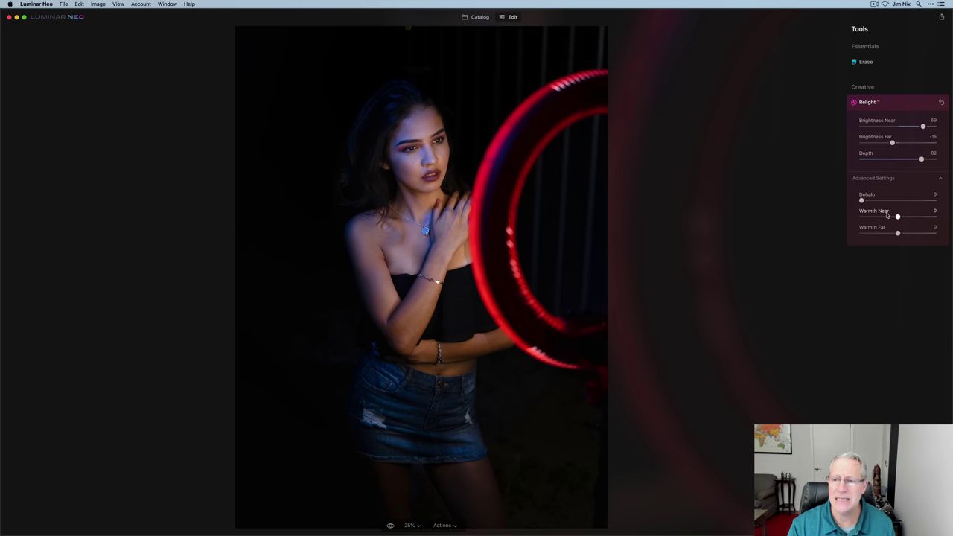
left_click_drag(861, 200, 933, 200)
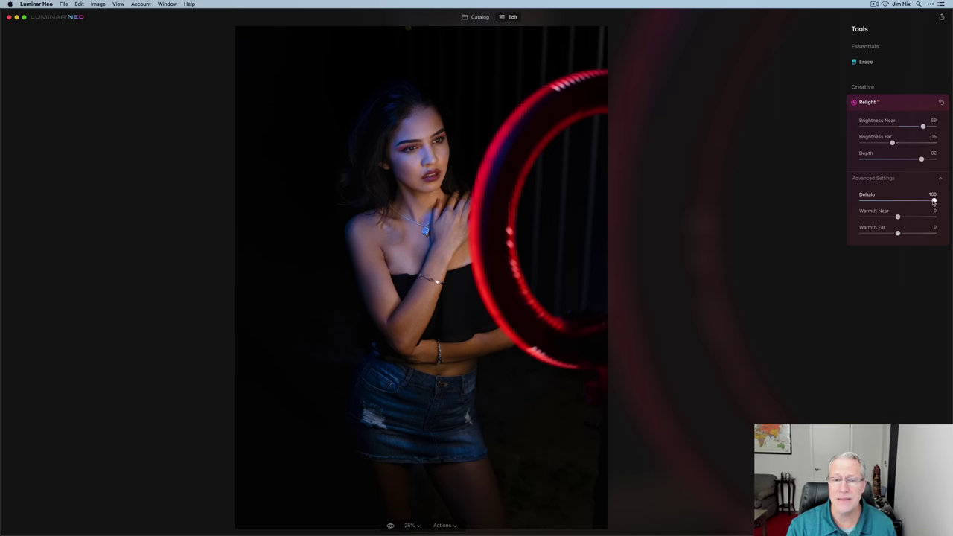
left_click_drag(933, 201, 727, 200)
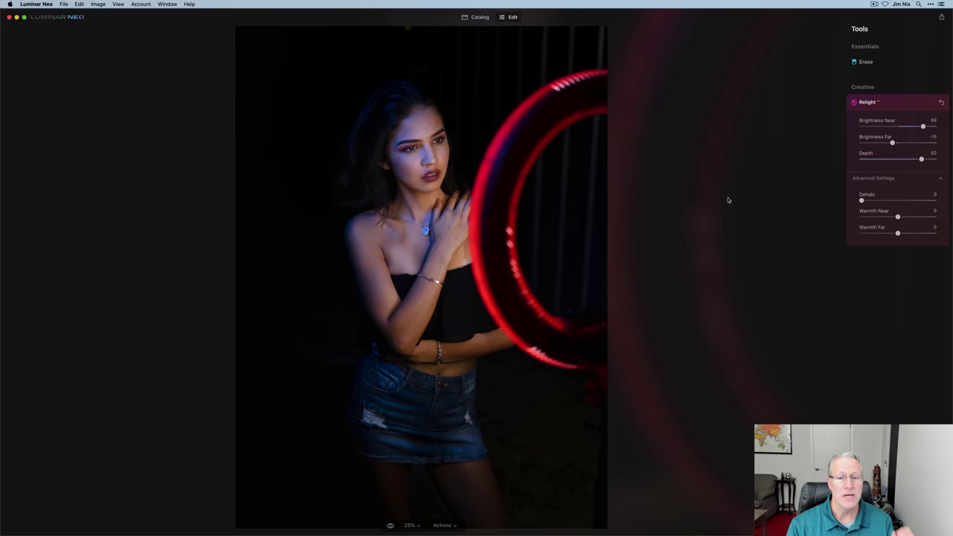
left_click_drag(861, 201, 883, 200)
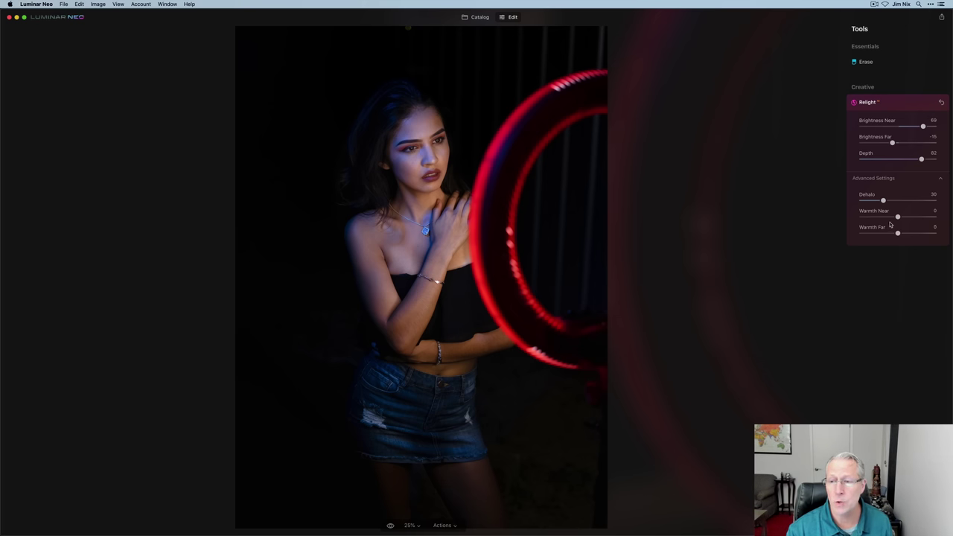
Step: Warm the subject with Warmth Near at 12, resetting Warmth Far to 0
left_click_drag(898, 218, 877, 235)
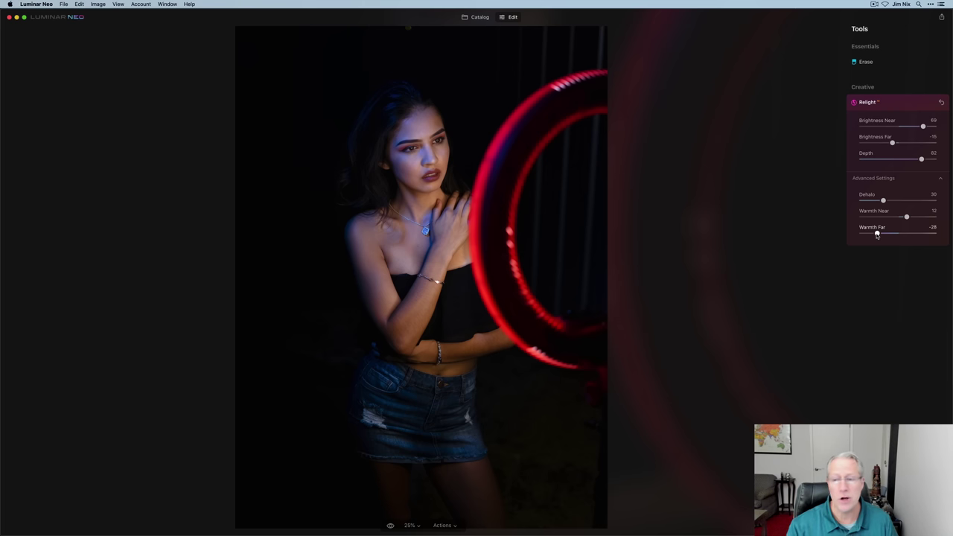
double_click(876, 234)
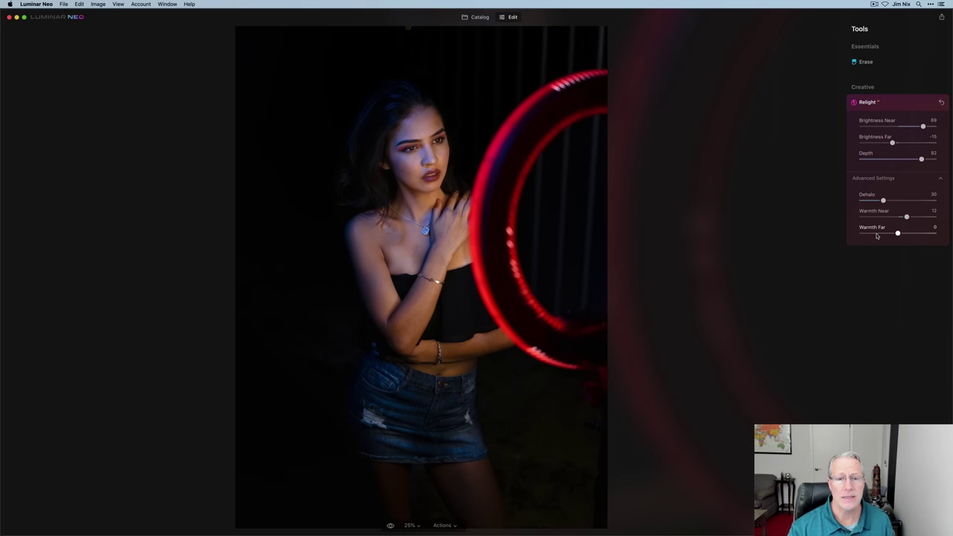